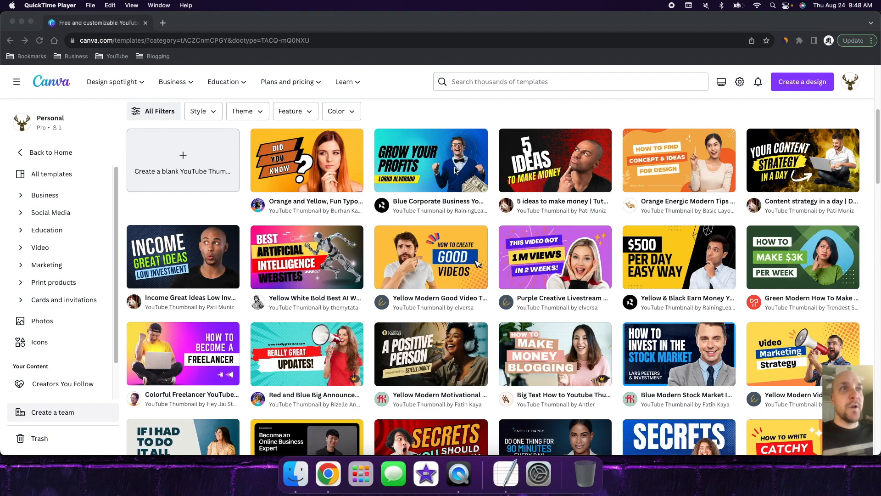
Step: Open the Blue Corporate Business YouTube Thumbnail template for customizing
{"action": "left_click", "coordinate": [437, 163]}
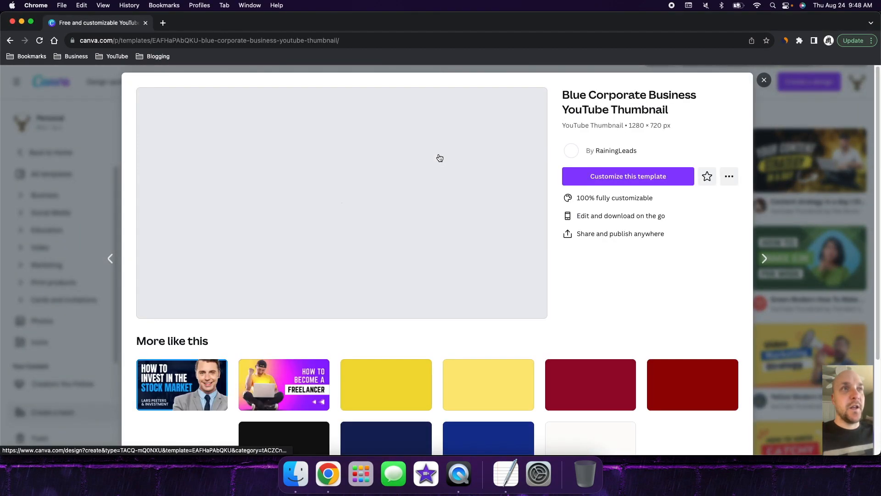
{"action": "left_click", "coordinate": [604, 176]}
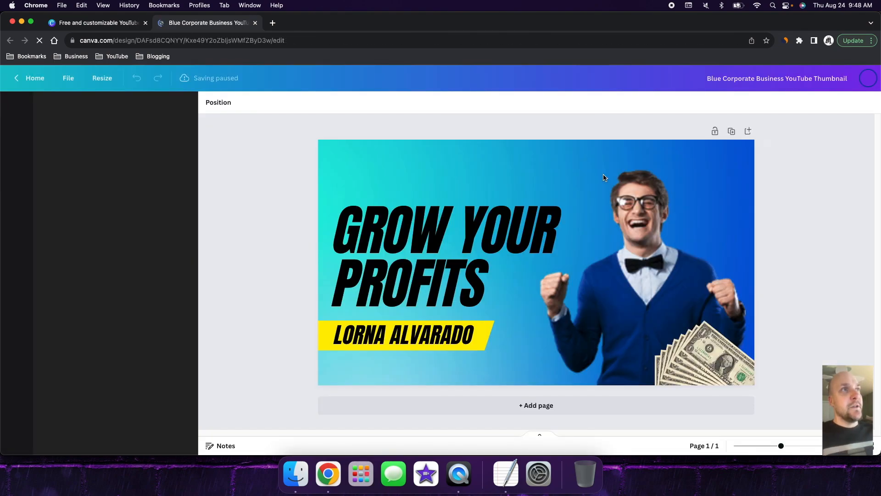
Step: Delete the name text, its yellow banner, the cheering man and the dollar bills from the thumbnail
{"action": "left_click", "coordinate": [455, 330]}
{"action": "key", "text": "Delete"}
{"action": "left_click", "coordinate": [457, 335]}
{"action": "key", "text": "Delete"}
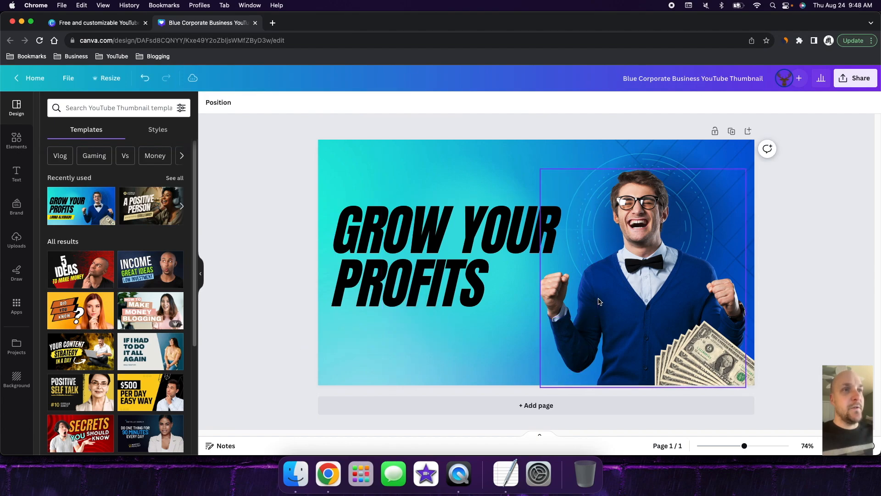
{"action": "left_click", "coordinate": [601, 302]}
{"action": "key", "text": "Delete"}
{"action": "left_click", "coordinate": [705, 351]}
{"action": "key", "text": "Delete"}
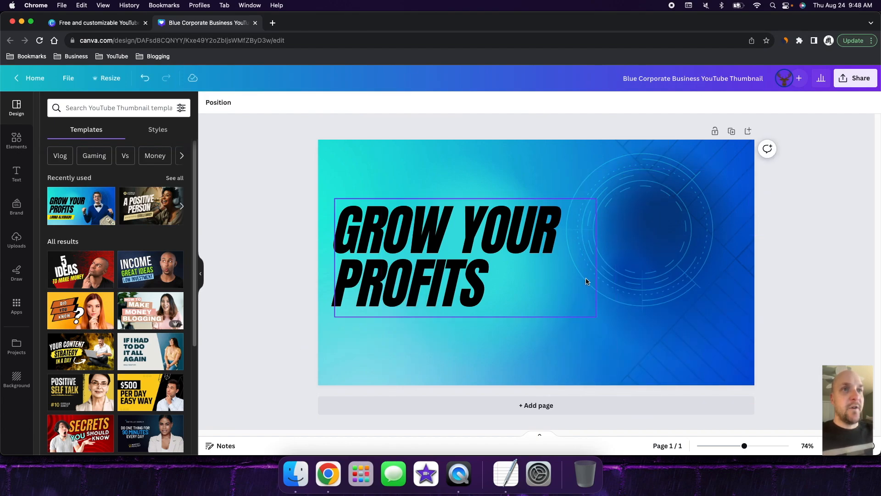
Step: Move the "GROW YOUR PROFITS" headline toward the middle of the thumbnail and remove the circular line graphic
{"action": "left_click", "coordinate": [488, 232]}
{"action": "left_click_drag", "start_coordinate": [470, 222], "coordinate": [553, 222]}
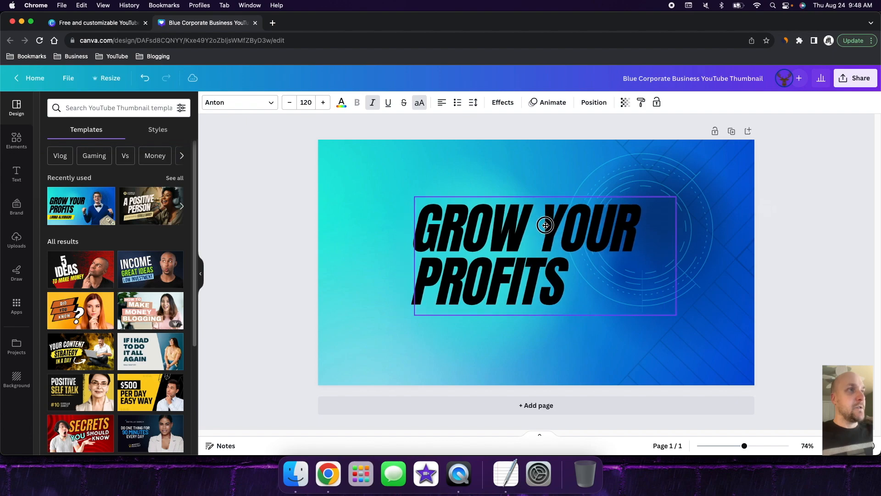
{"action": "left_click", "coordinate": [653, 173]}
{"action": "left_click_drag", "start_coordinate": [652, 173], "coordinate": [705, 335]}
Step: Apply the Curve shape effect to the headline, try a gentler bend of 59, and set the curve to 96
{"action": "left_click", "coordinate": [533, 241]}
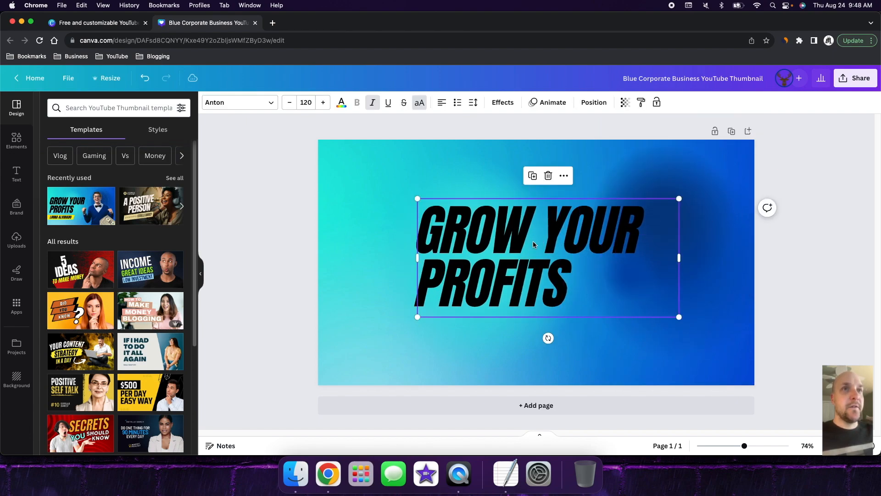
{"action": "left_click", "coordinate": [503, 103]}
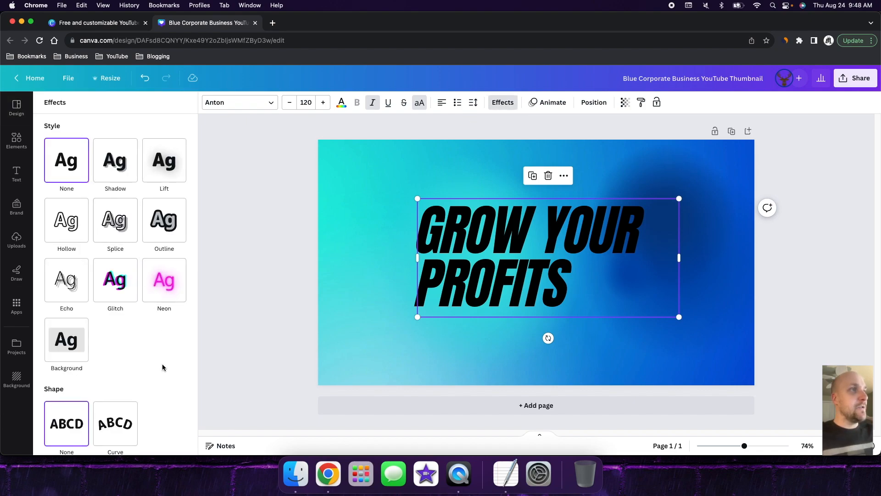
{"action": "left_click", "coordinate": [126, 423]}
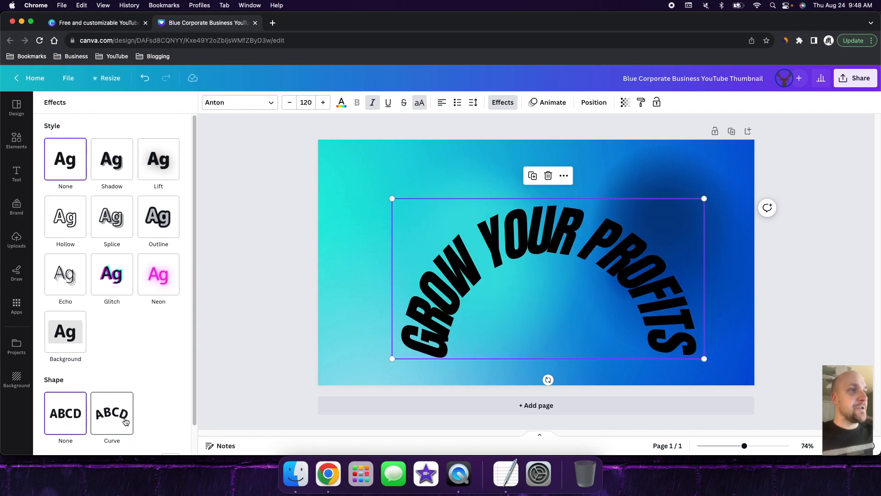
{"action": "scroll", "coordinate": [180, 330], "scroll_direction": "down", "scroll_amount": 2}
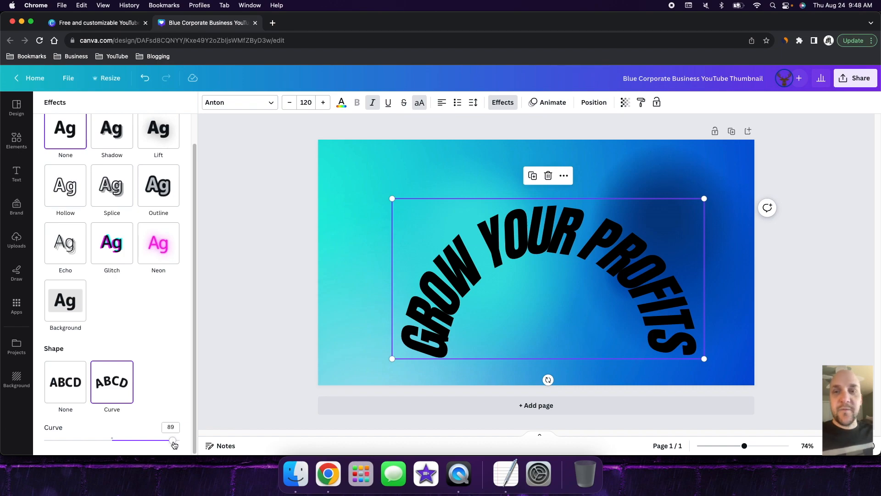
{"action": "left_click_drag", "start_coordinate": [174, 445], "coordinate": [153, 442]}
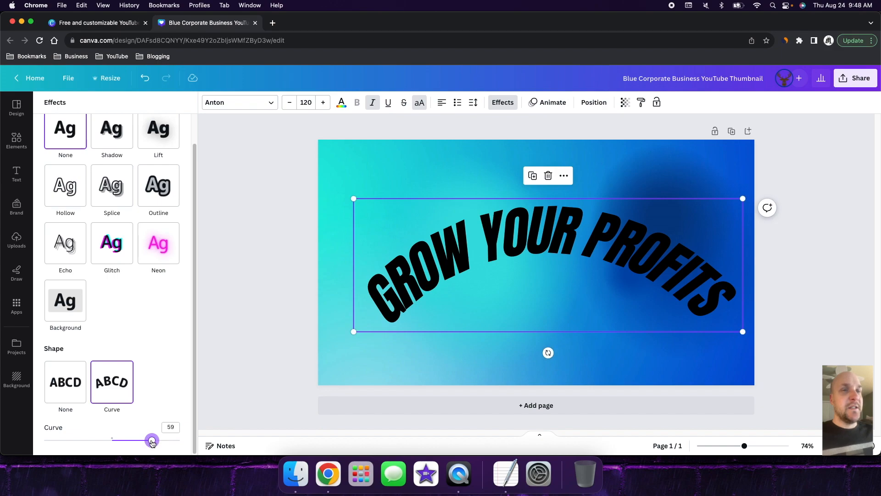
{"action": "left_click_drag", "start_coordinate": [153, 442], "coordinate": [177, 439]}
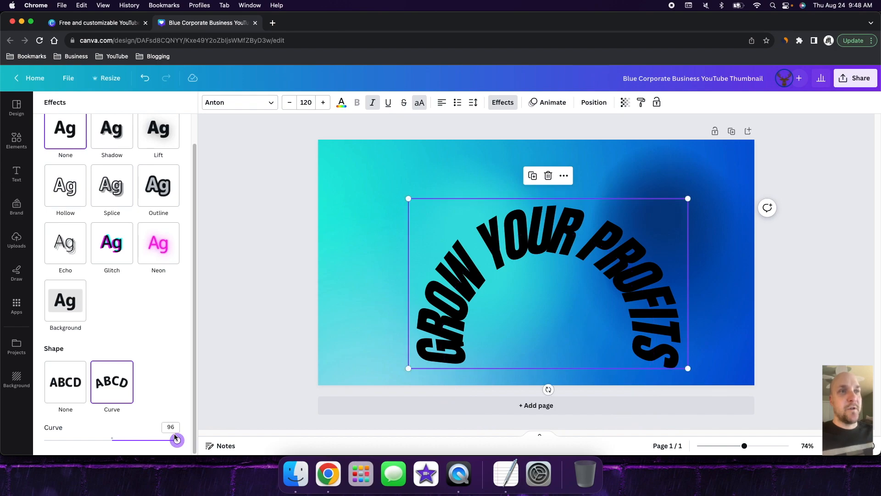
Step: Move the curved headline up and replace its text with "THIS IS HOW YOU CURVE TEXT"
{"action": "left_click_drag", "start_coordinate": [524, 243], "coordinate": [509, 207]}
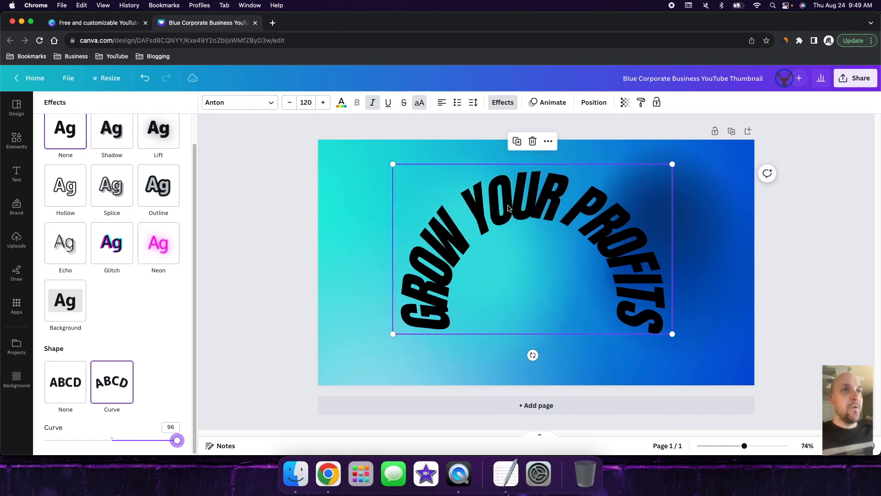
{"action": "double_click", "coordinate": [508, 202]}
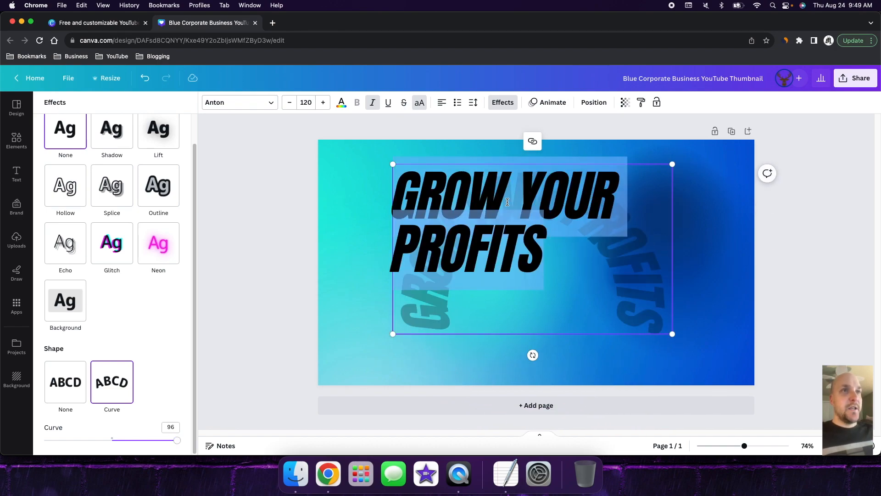
{"action": "left_click", "coordinate": [271, 103]}
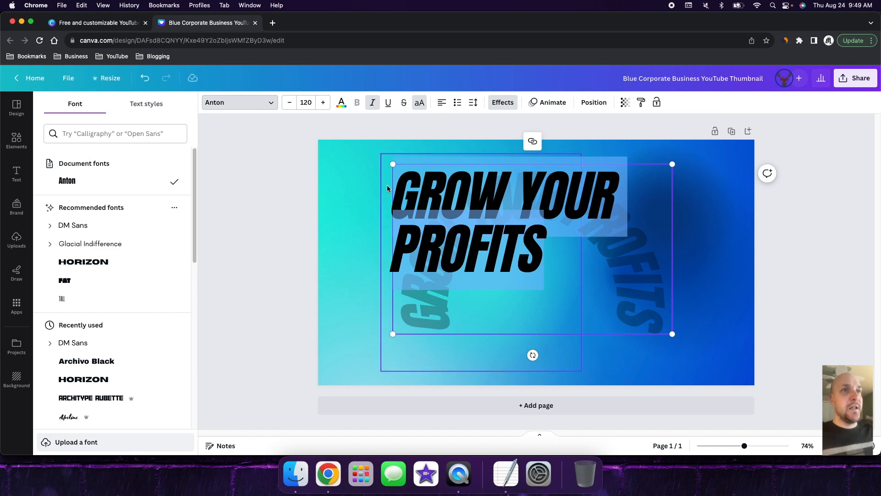
{"action": "type", "text": "THIS"}
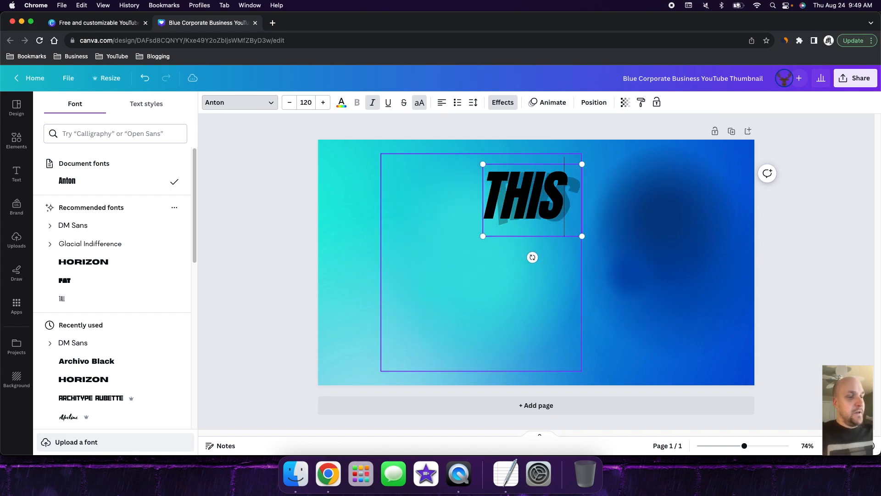
{"action": "type", "text": " IS HOW YOU CURVE TEXT"}
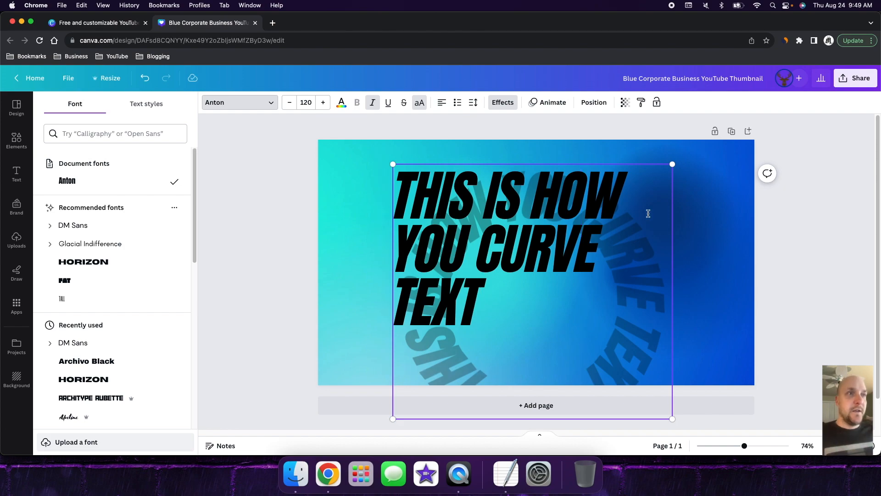
{"action": "left_click", "coordinate": [735, 223]}
Step: Shift the curved text up to fit the thumbnail and change its font to DM Sans
{"action": "left_click", "coordinate": [531, 193]}
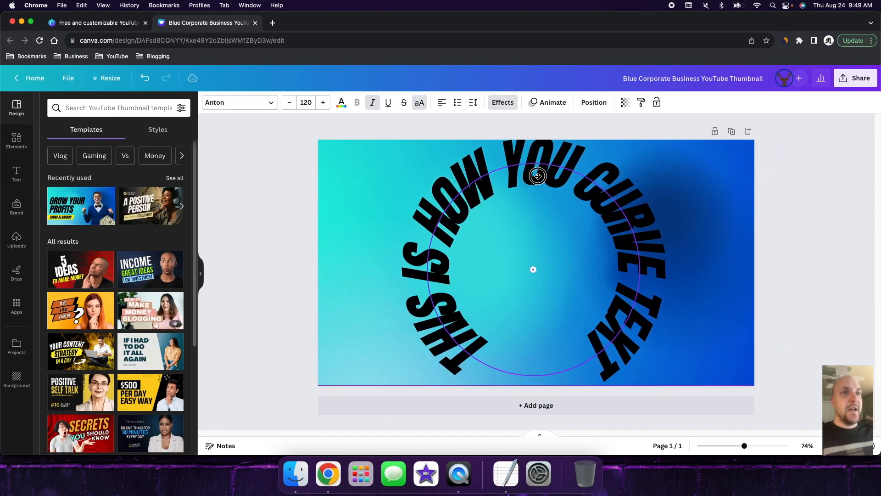
{"action": "double_click", "coordinate": [539, 177]}
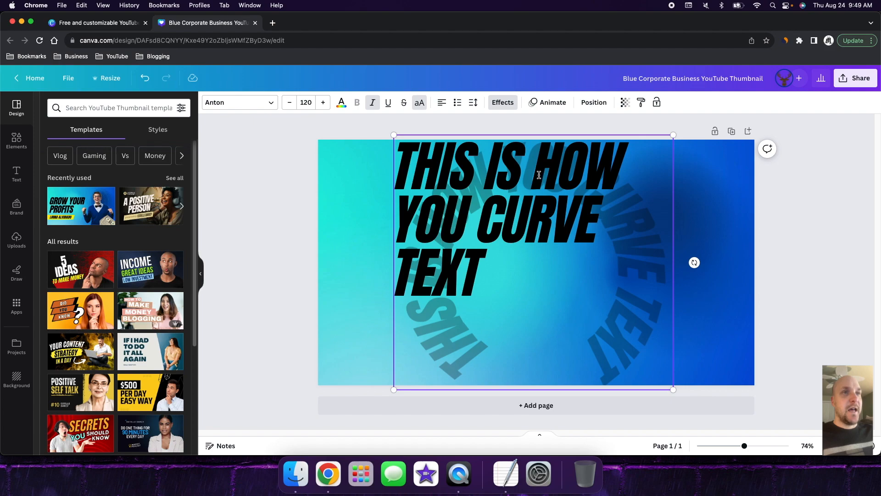
{"action": "left_click_drag", "start_coordinate": [557, 258], "coordinate": [318, 114]}
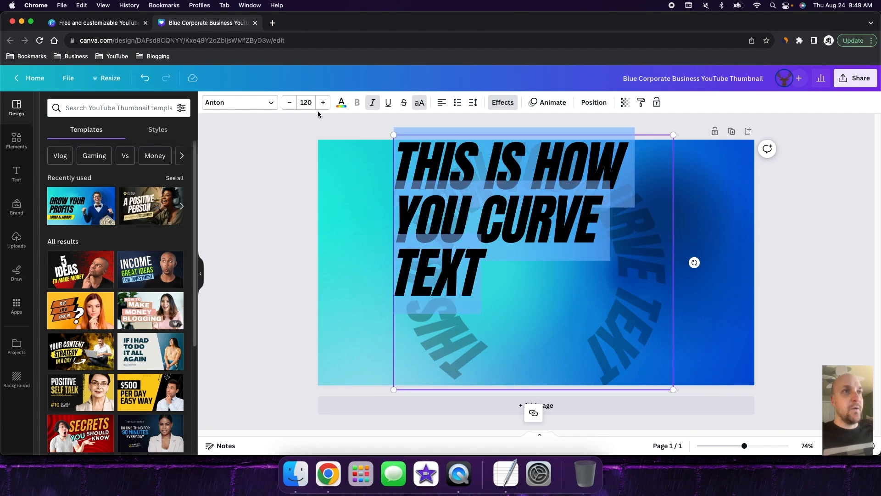
{"action": "left_click", "coordinate": [269, 102]}
{"action": "left_click", "coordinate": [160, 224]}
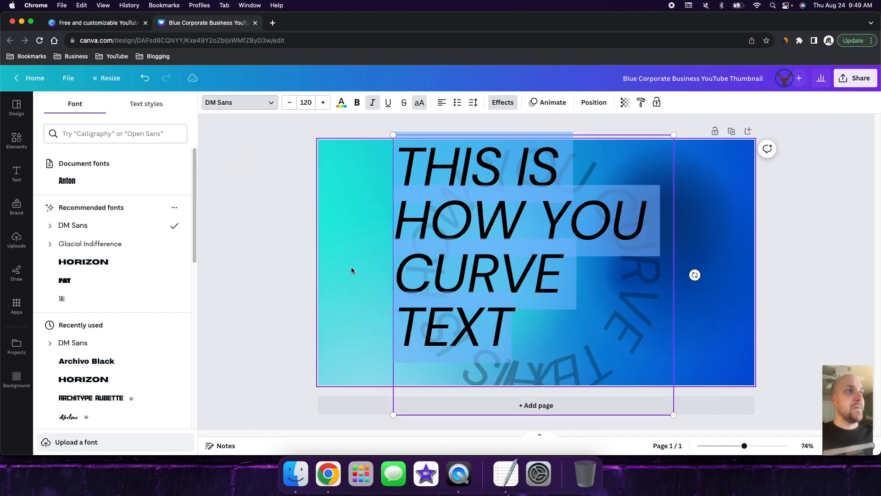
{"action": "left_click", "coordinate": [538, 244]}
{"action": "left_click", "coordinate": [546, 259]}
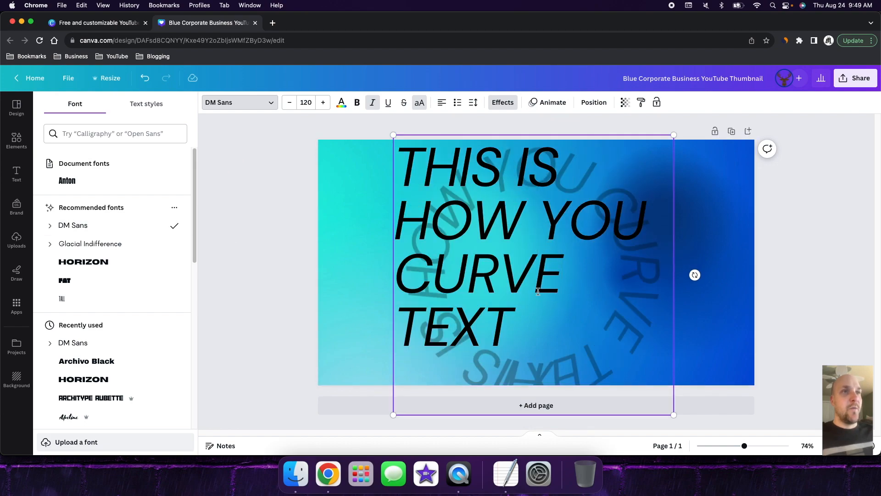
{"action": "left_click", "coordinate": [722, 216]}
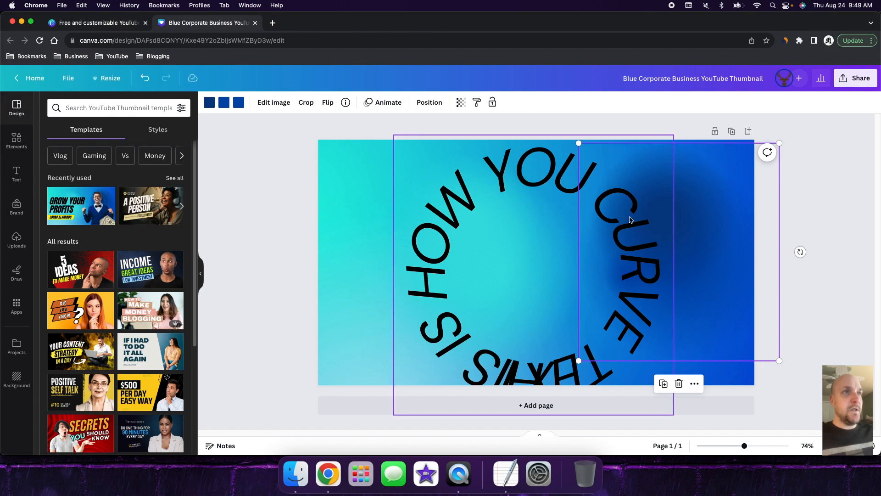
Step: Nudge the curved text up and reduce its font size to 102
{"action": "left_click", "coordinate": [508, 167]}
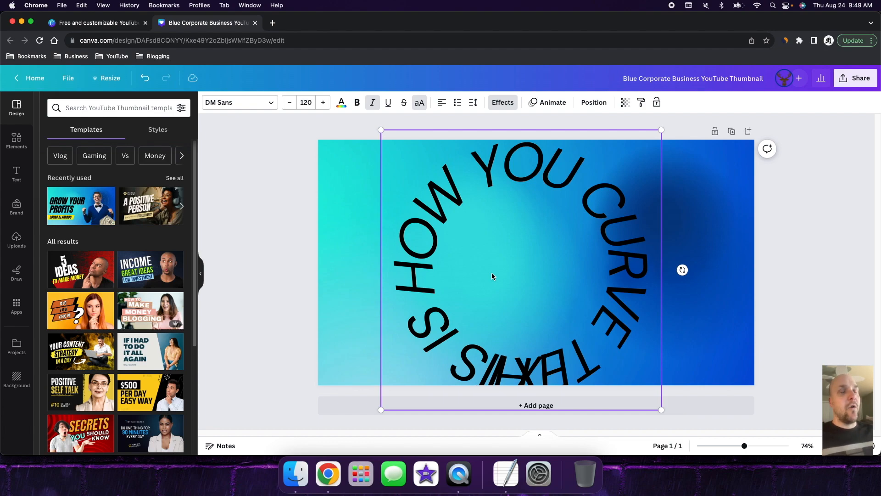
{"action": "left_click", "coordinate": [290, 102]}
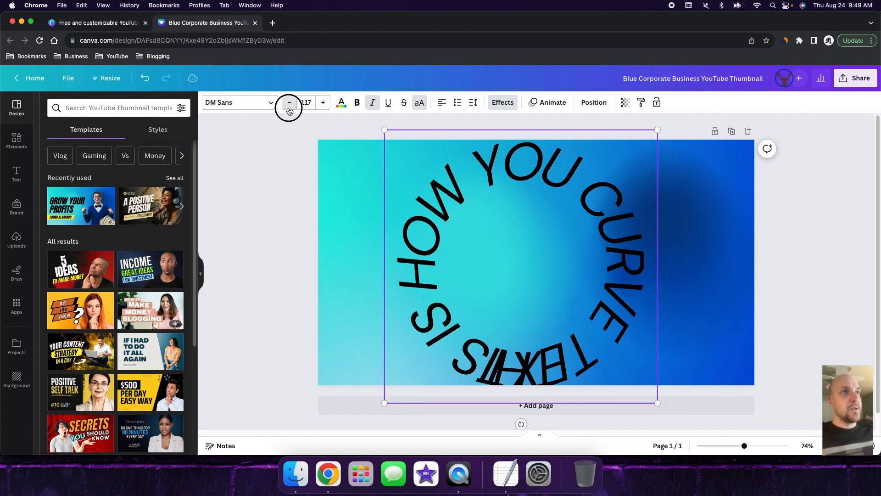
{"action": "left_click", "coordinate": [289, 102]}
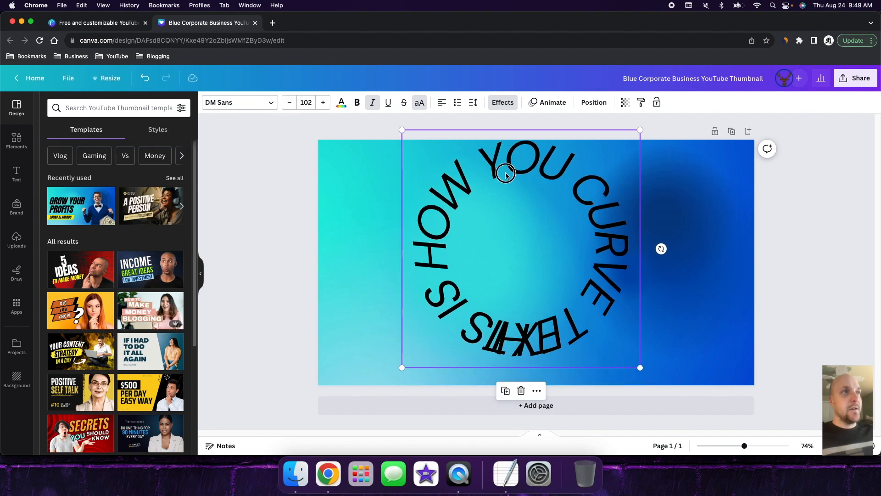
Step: Remove "THIS IS" from the curved text and reposition the ring of text within the thumbnail
{"action": "left_click", "coordinate": [516, 208]}
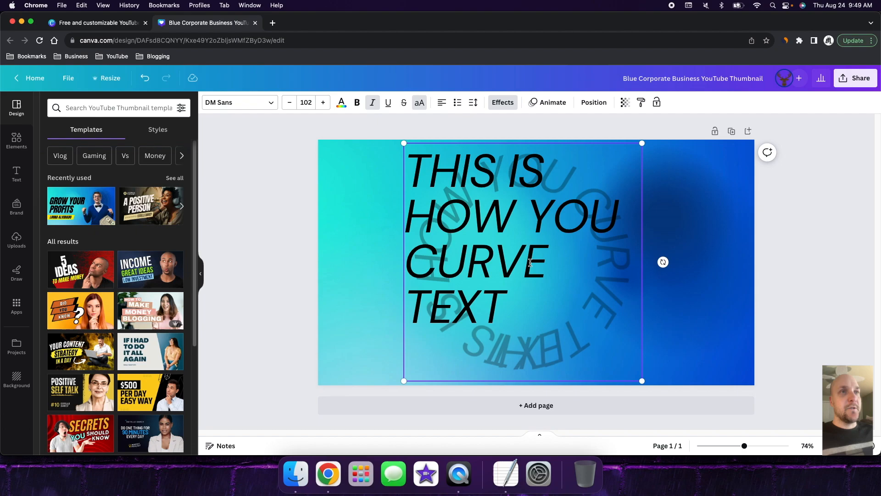
{"action": "left_click_drag", "start_coordinate": [535, 179], "coordinate": [413, 173]}
{"action": "key", "text": "BackSpace"}
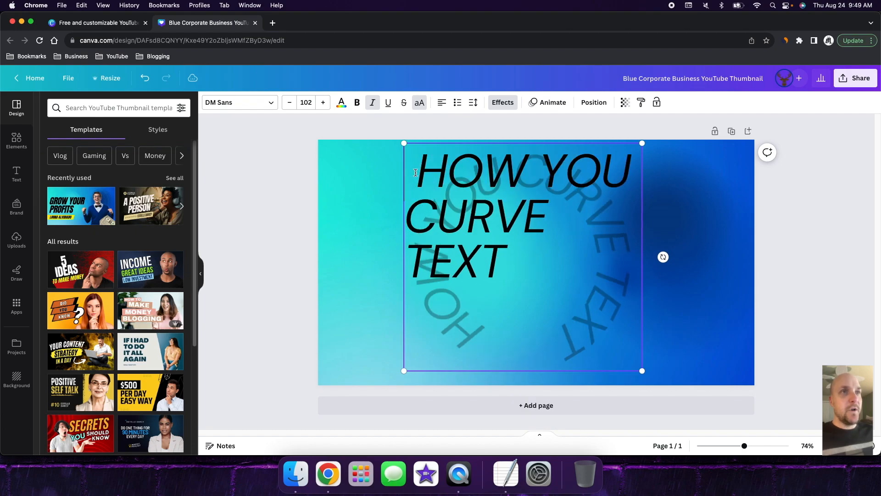
{"action": "left_click", "coordinate": [711, 282]}
{"action": "left_click", "coordinate": [525, 175]}
{"action": "left_click_drag", "start_coordinate": [525, 175], "coordinate": [528, 182]}
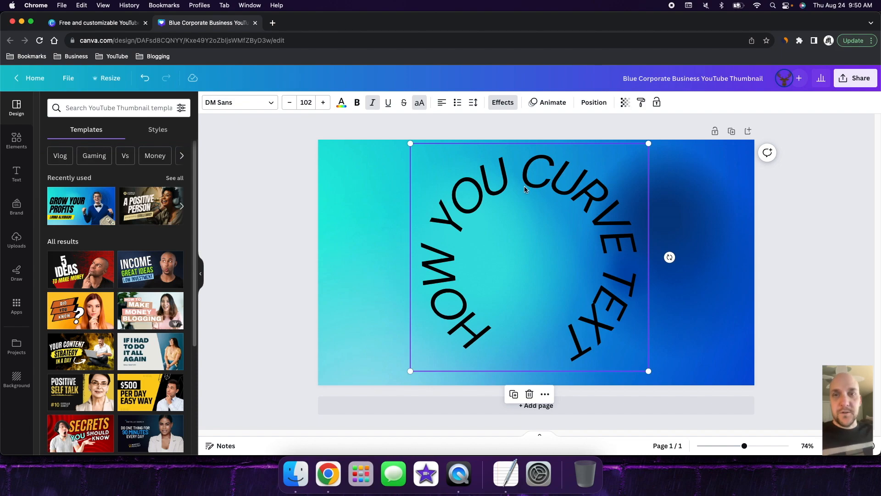
{"action": "left_click", "coordinate": [347, 227]}
{"action": "left_click_drag", "start_coordinate": [503, 194], "coordinate": [481, 194]}
Step: Search the elements for "canva" and add the round gradient Canva logo graphic to the thumbnail
{"action": "left_click", "coordinate": [16, 140]}
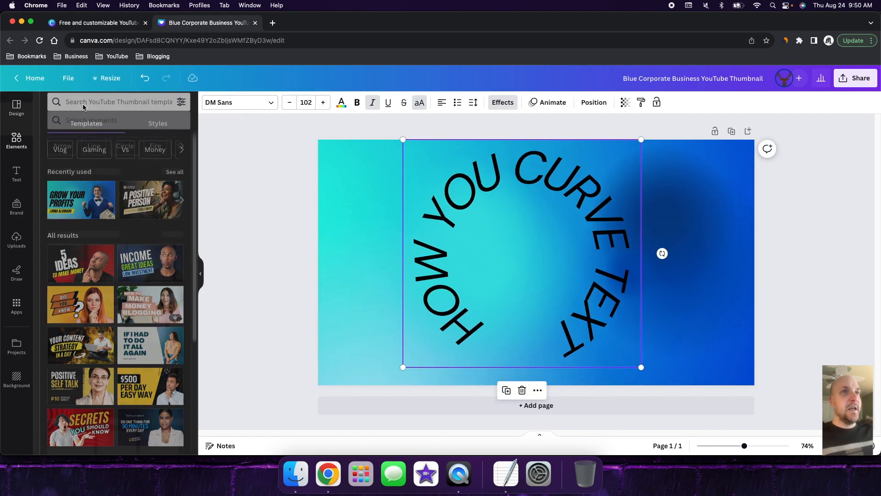
{"action": "left_click", "coordinate": [94, 108]}
{"action": "type", "text": "canva"}
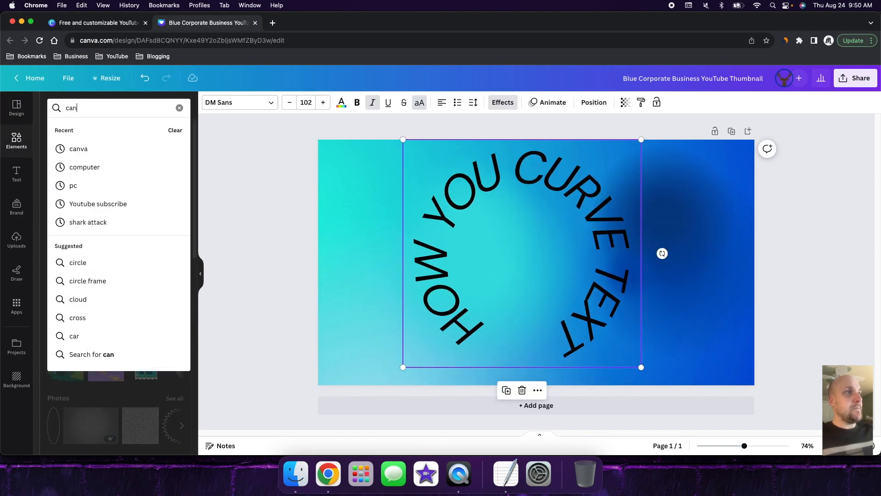
{"action": "key", "text": "Return"}
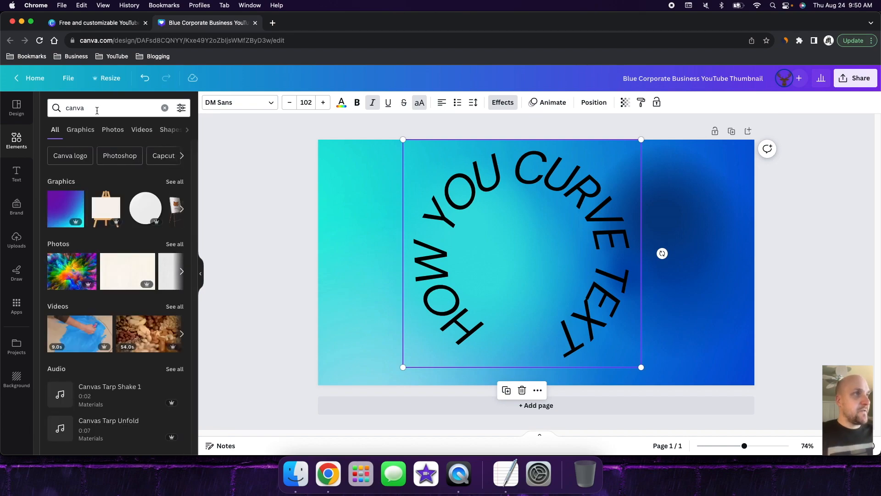
{"action": "left_click", "coordinate": [175, 181]}
{"action": "left_click", "coordinate": [101, 246]}
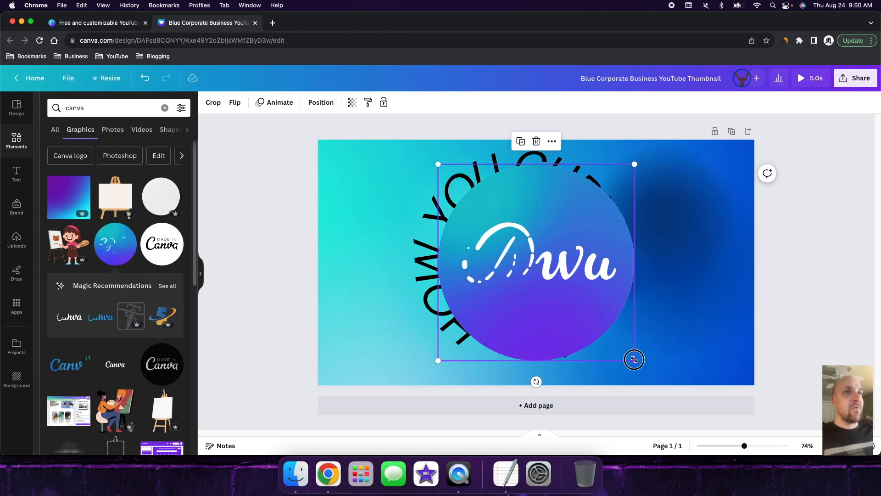
Step: Shrink the round Canva logo and centre it inside the ring of curved text
{"action": "left_click_drag", "start_coordinate": [634, 361], "coordinate": [523, 252]}
{"action": "left_click_drag", "start_coordinate": [499, 224], "coordinate": [540, 265]}
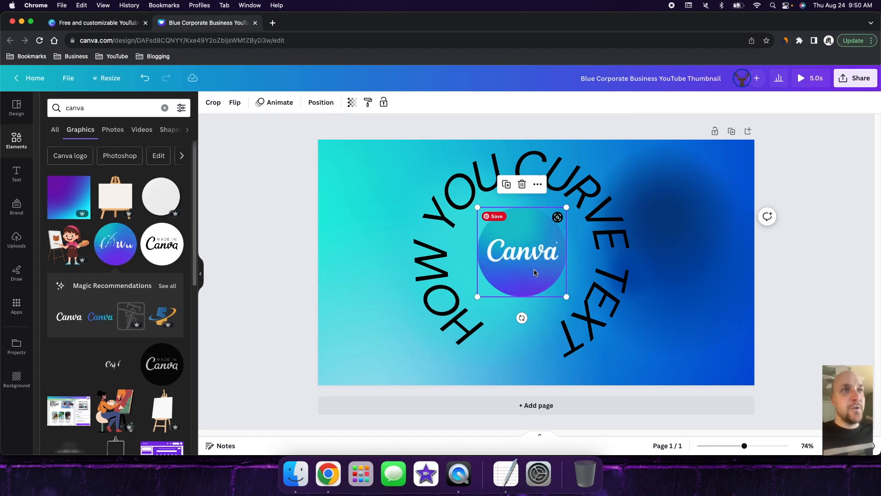
{"action": "left_click_drag", "start_coordinate": [566, 299], "coordinate": [582, 311]}
{"action": "left_click_drag", "start_coordinate": [544, 244], "coordinate": [531, 238]}
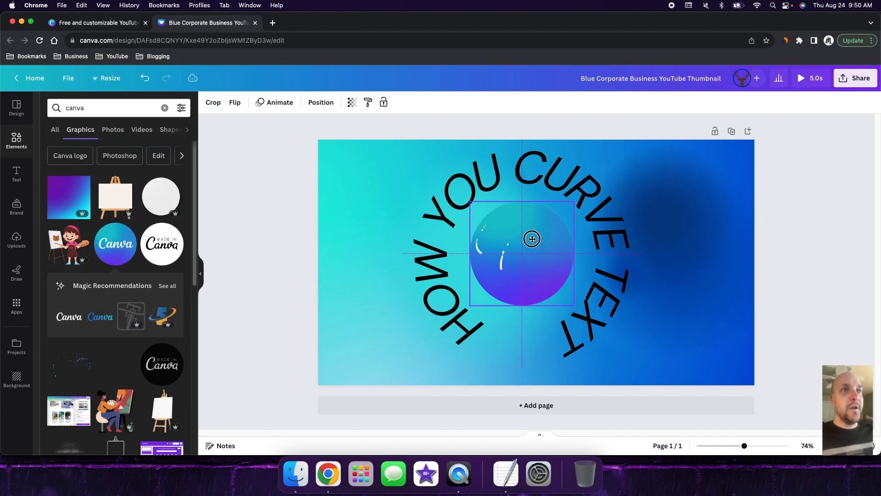
{"action": "left_click", "coordinate": [654, 246]}
{"action": "left_click_drag", "start_coordinate": [593, 211], "coordinate": [589, 207]}
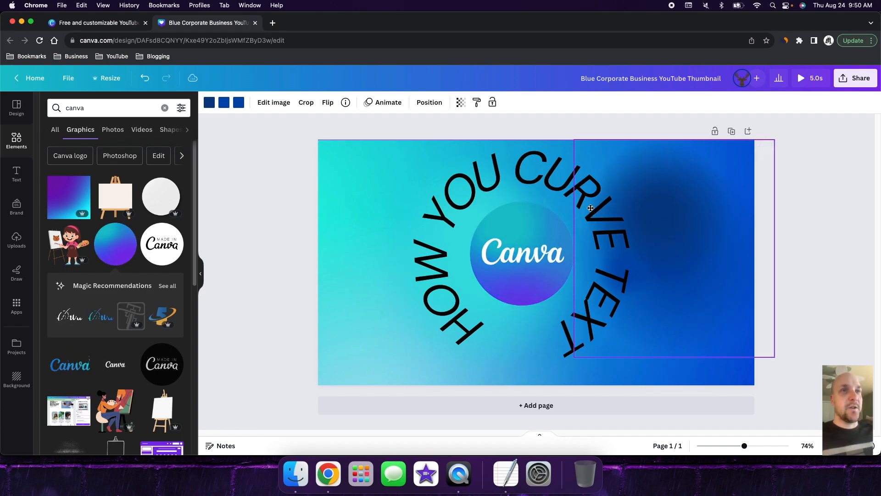
{"action": "left_click", "coordinate": [633, 199]}
{"action": "key", "text": "Delete"}
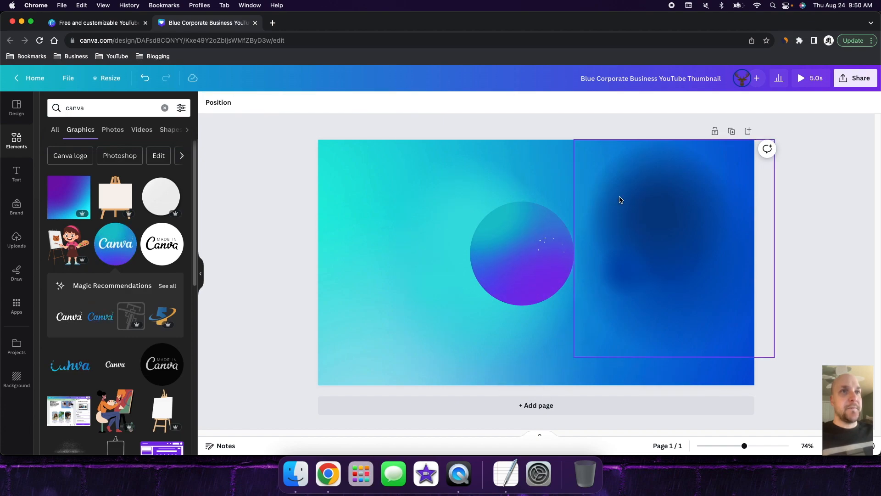
{"action": "left_click", "coordinate": [145, 78]}
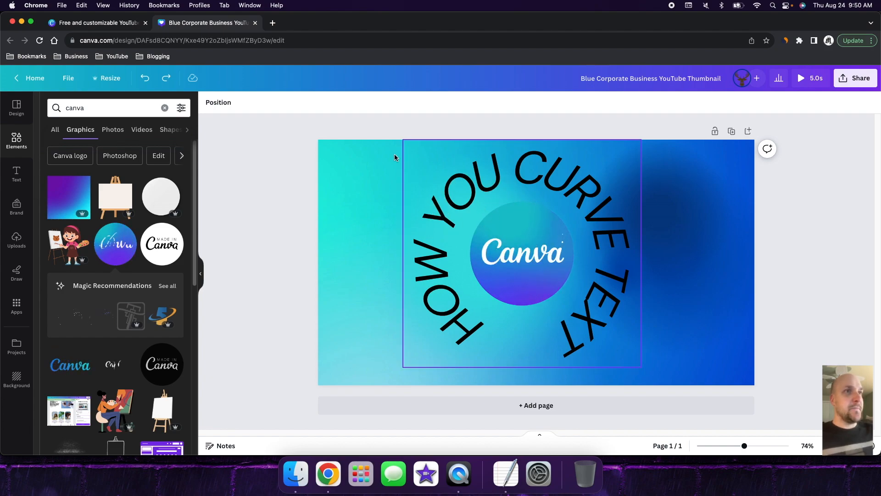
{"action": "left_click", "coordinate": [385, 183]}
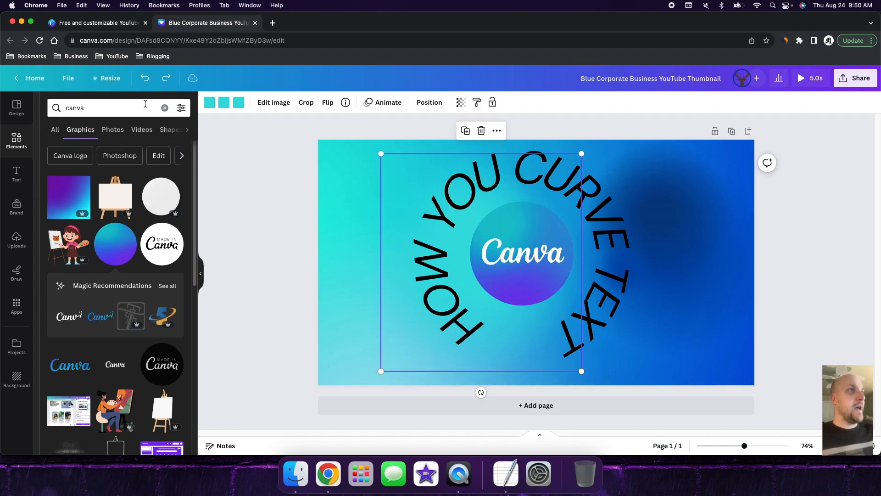
{"action": "left_click", "coordinate": [144, 79]}
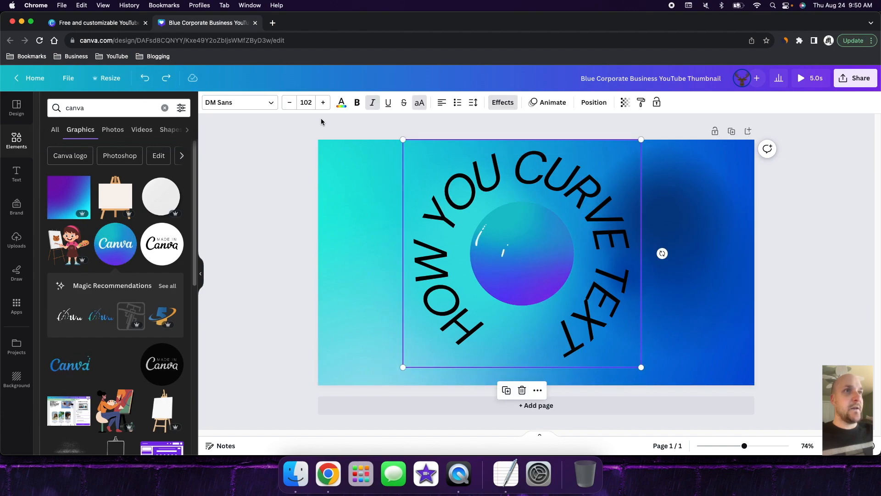
Step: Try the Splice, Outline and Lift effects on the curved text, and apply the Shadow style
{"action": "left_click", "coordinate": [503, 102]}
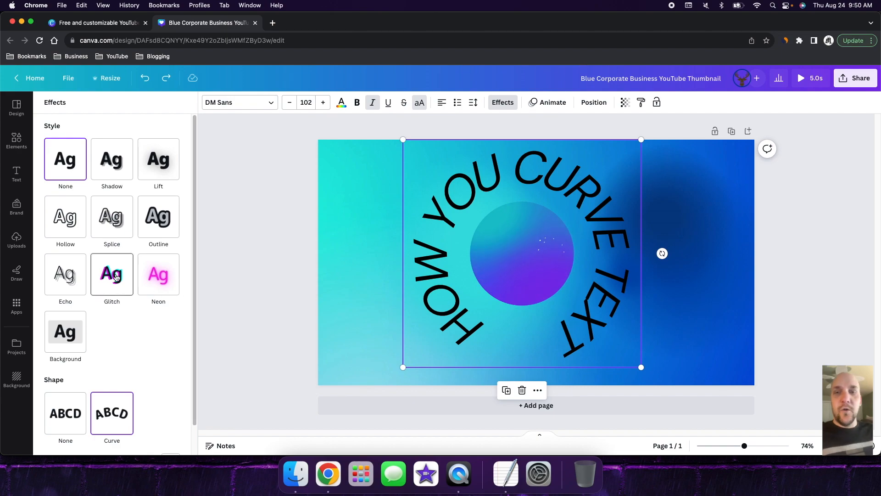
{"action": "left_click", "coordinate": [118, 217]}
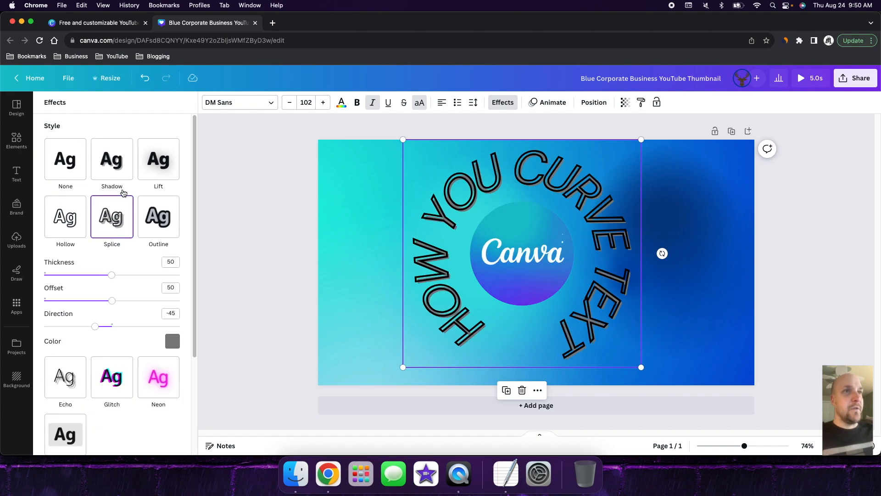
{"action": "left_click", "coordinate": [158, 209]}
{"action": "left_click", "coordinate": [158, 164]}
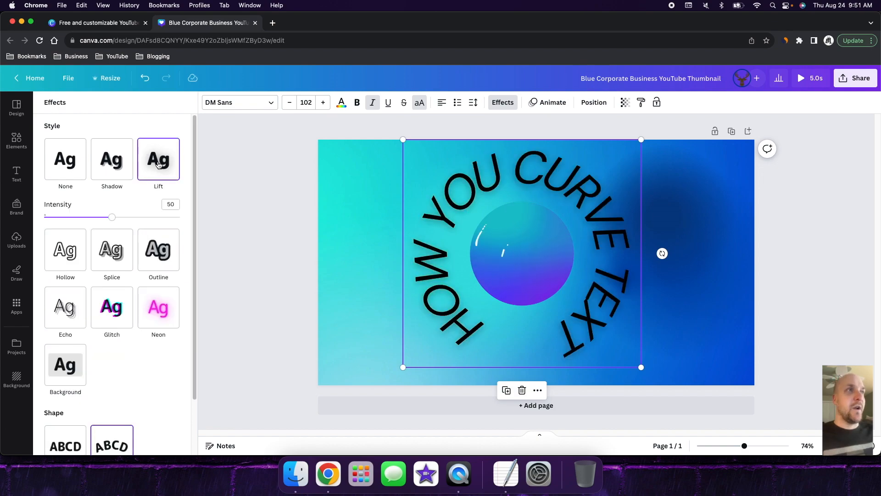
{"action": "left_click", "coordinate": [107, 160]}
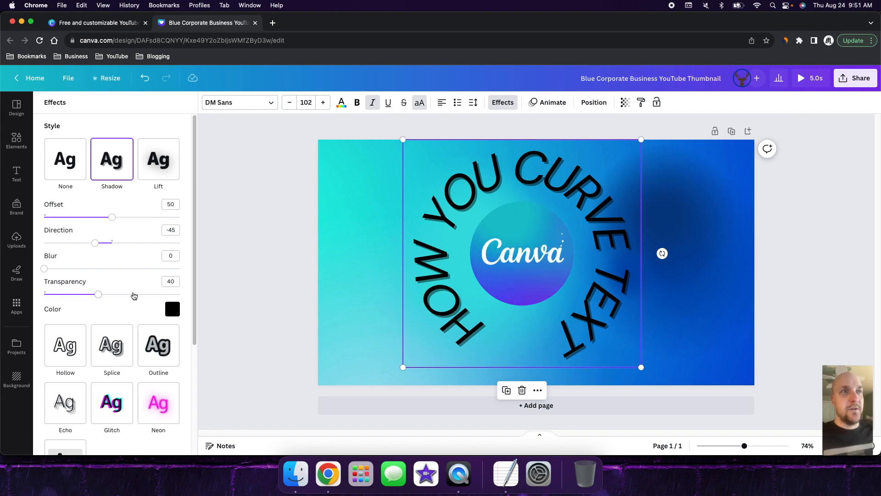
Step: Try bold and underline on the curved text, leaving both off, and remove its italic formatting
{"action": "left_click", "coordinate": [357, 104]}
{"action": "left_click", "coordinate": [357, 105]}
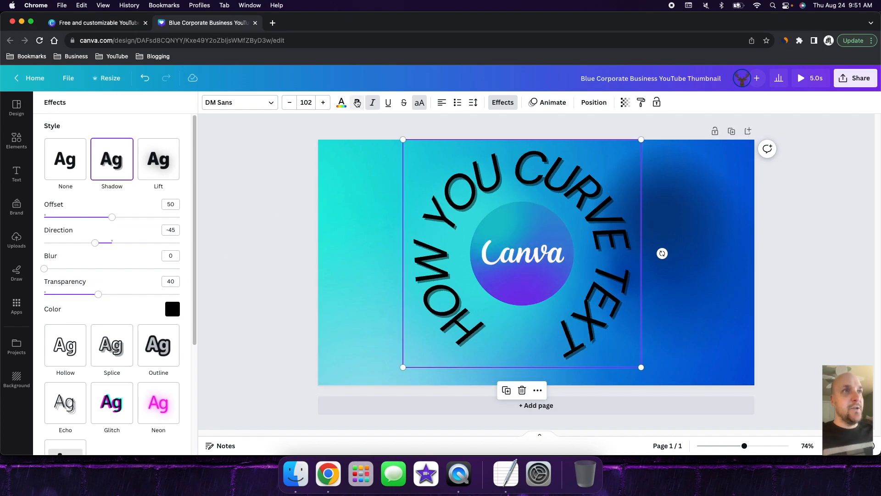
{"action": "left_click", "coordinate": [373, 104]}
{"action": "left_click", "coordinate": [387, 102]}
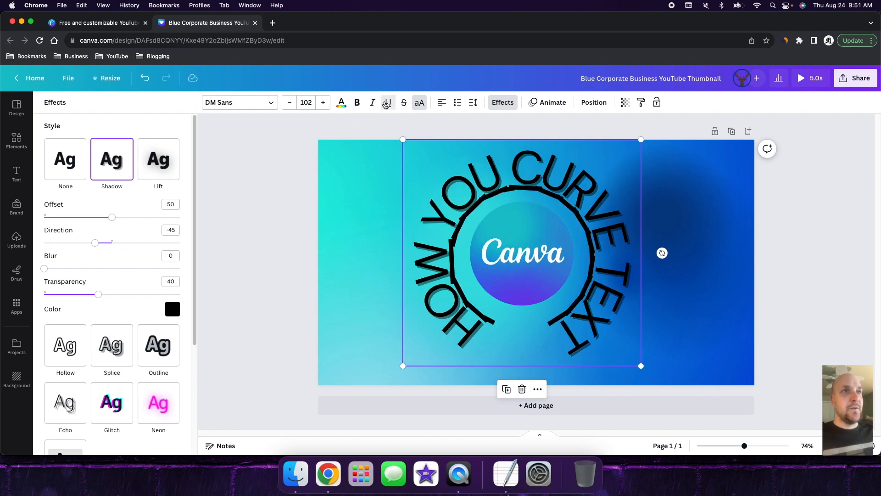
{"action": "left_click", "coordinate": [387, 105]}
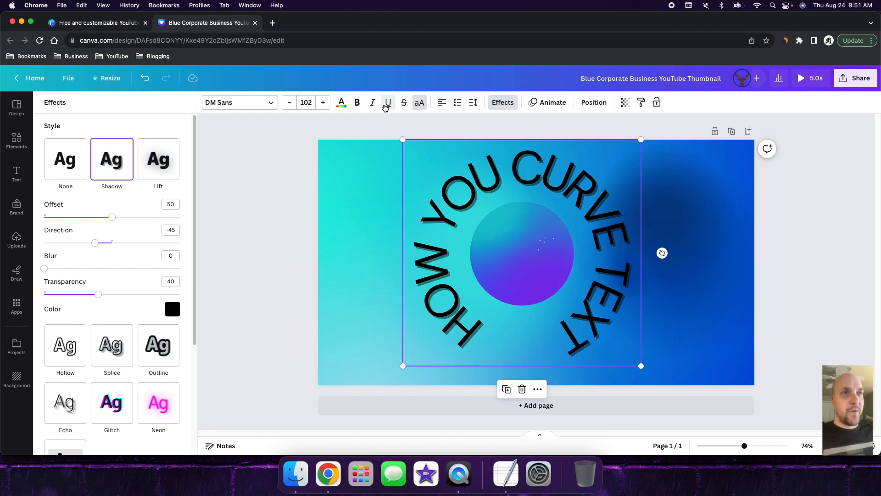
{"action": "left_click", "coordinate": [359, 103]}
{"action": "left_click", "coordinate": [358, 103]}
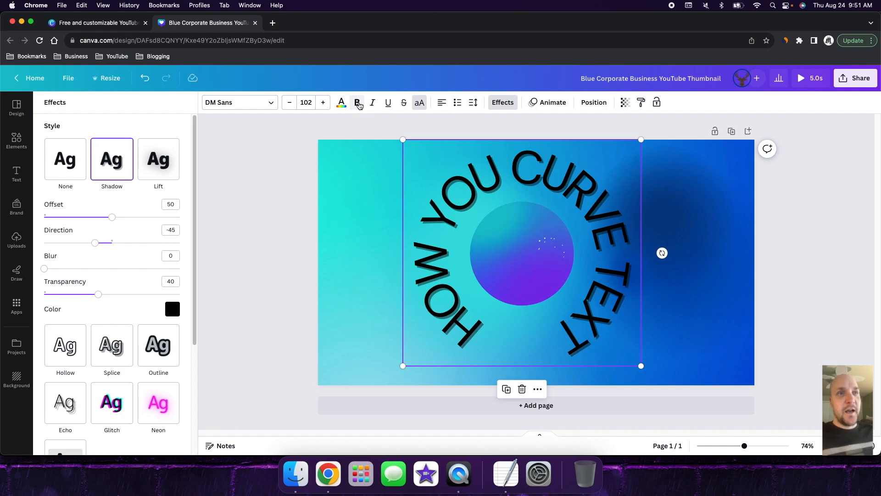
Step: Nudge the ring of text slightly down around the Canva logo
{"action": "scroll", "coordinate": [143, 331], "scroll_direction": "down", "scroll_amount": 2}
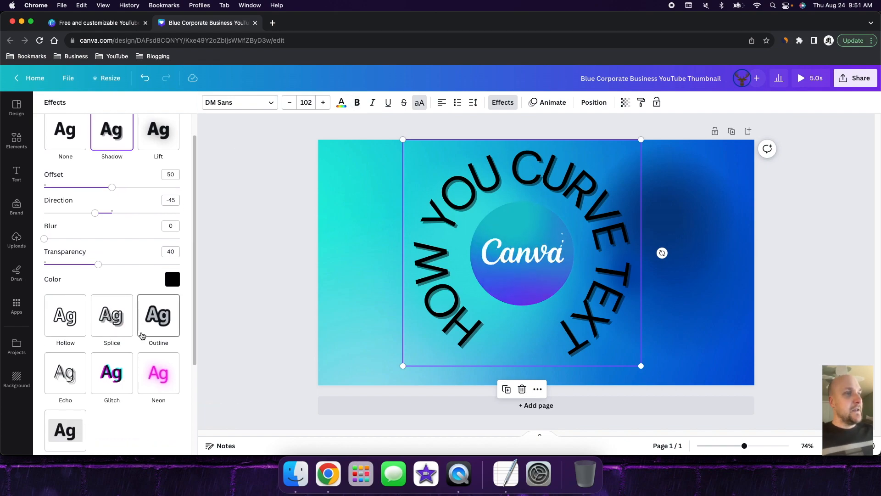
{"action": "left_click", "coordinate": [362, 244]}
{"action": "left_click", "coordinate": [470, 201]}
{"action": "left_click_drag", "start_coordinate": [470, 201], "coordinate": [470, 206]}
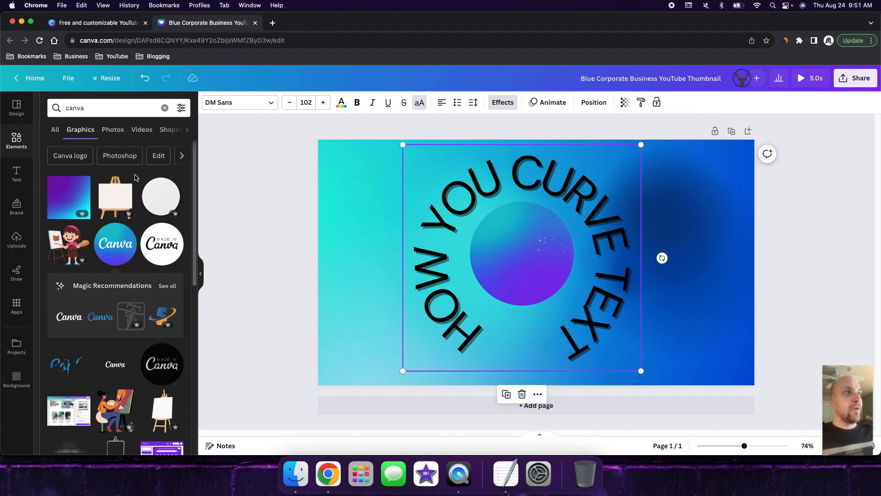
Step: Add a subheading text box and place it in the thumbnail's upper-right area
{"action": "left_click", "coordinate": [18, 137]}
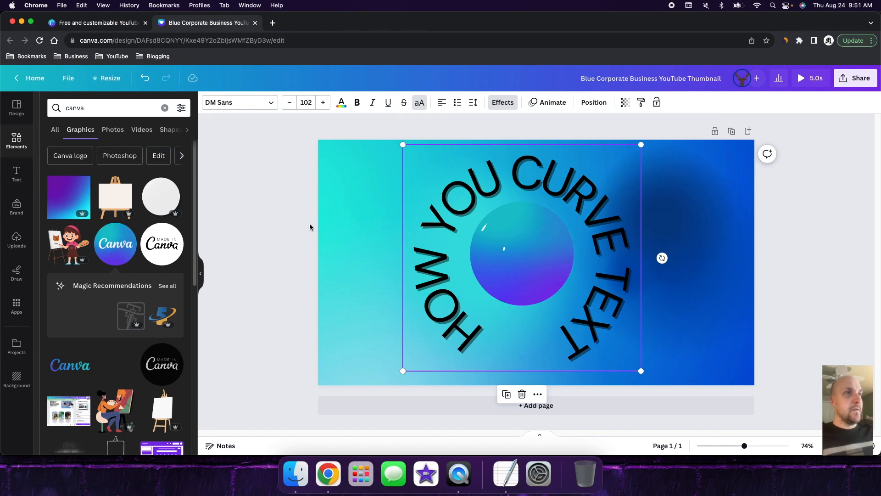
{"action": "left_click", "coordinate": [15, 174]}
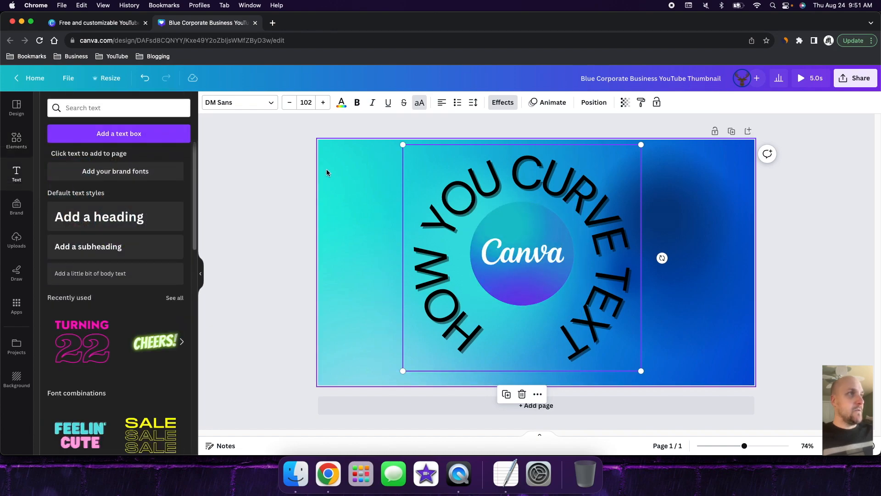
{"action": "left_click", "coordinate": [95, 246]}
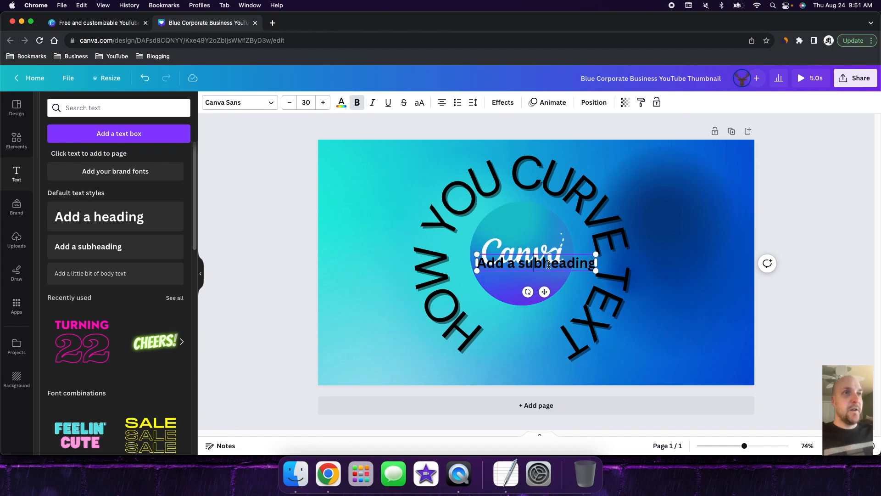
{"action": "left_click_drag", "start_coordinate": [585, 254], "coordinate": [719, 163]}
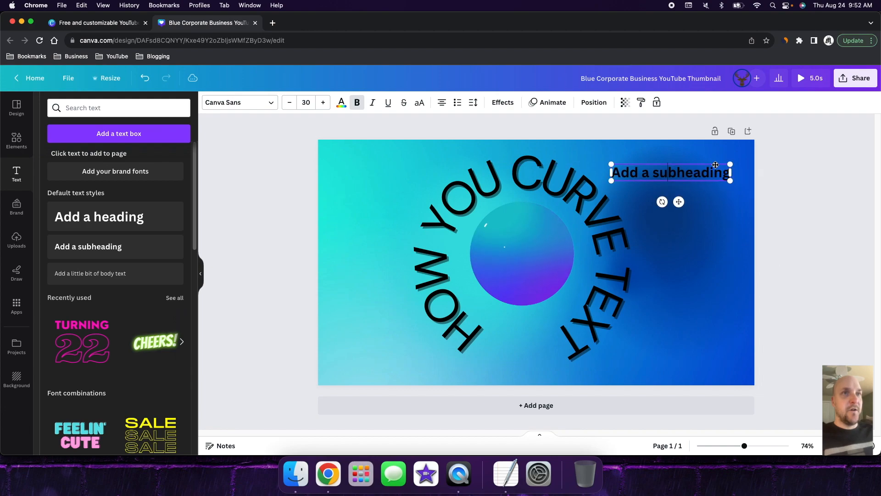
Step: Tilt the ring of text slightly counterclockwise and enlarge the Canva logo inside it
{"action": "left_click", "coordinate": [534, 306]}
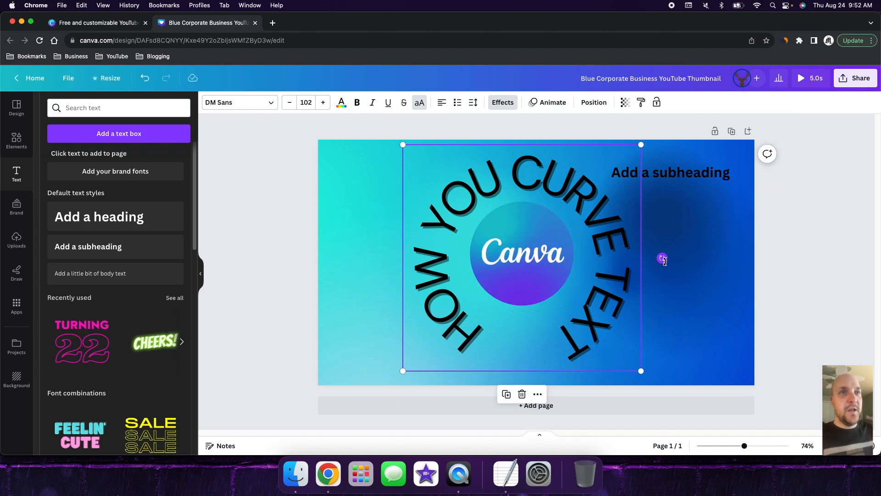
{"action": "left_click_drag", "start_coordinate": [664, 258], "coordinate": [668, 244]}
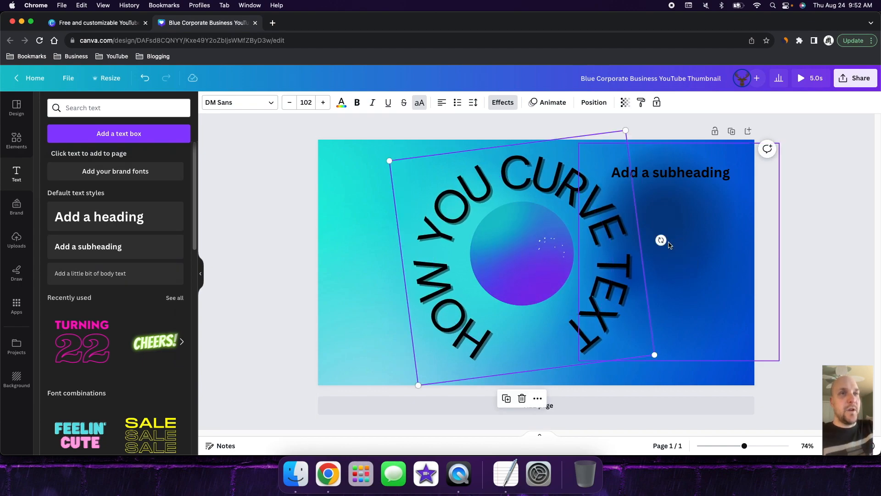
{"action": "left_click", "coordinate": [550, 275]}
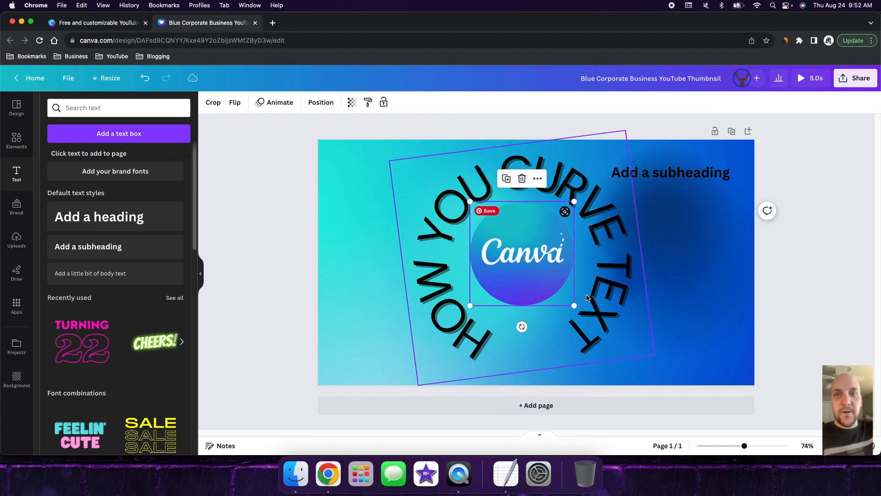
{"action": "left_click_drag", "start_coordinate": [577, 310], "coordinate": [586, 316]}
Step: Rotate the ring of text back upright and shift the Canva logo to centre it inside the ring
{"action": "left_click", "coordinate": [633, 248]}
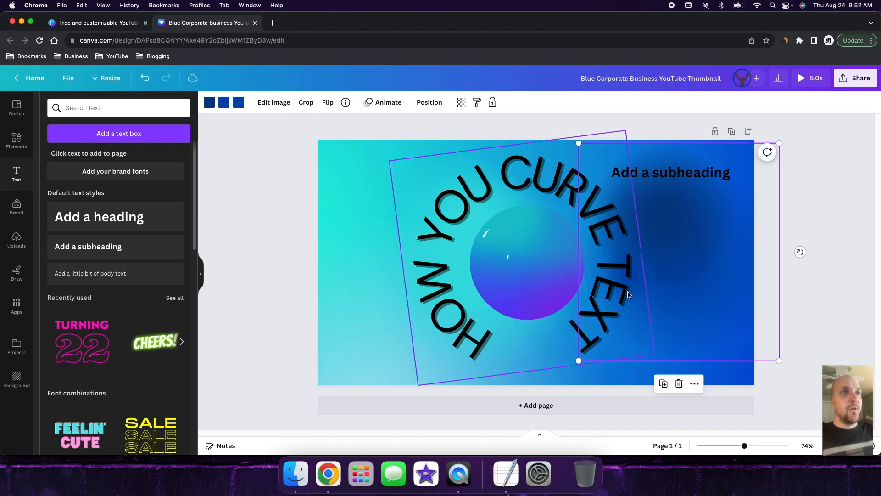
{"action": "left_click_drag", "start_coordinate": [661, 240], "coordinate": [662, 258]}
{"action": "left_click_drag", "start_coordinate": [553, 266], "coordinate": [545, 263]}
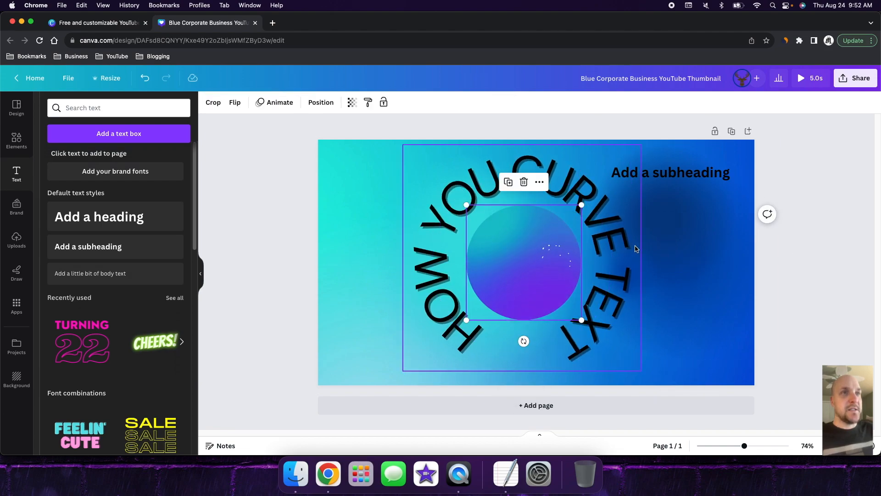
Step: Enlarge the ring of text slightly so it fits more loosely around the Canva logo
{"action": "left_click", "coordinate": [635, 249]}
{"action": "left_click_drag", "start_coordinate": [663, 256], "coordinate": [663, 254]}
{"action": "left_click_drag", "start_coordinate": [643, 368], "coordinate": [702, 316]}
{"action": "left_click", "coordinate": [703, 317]}
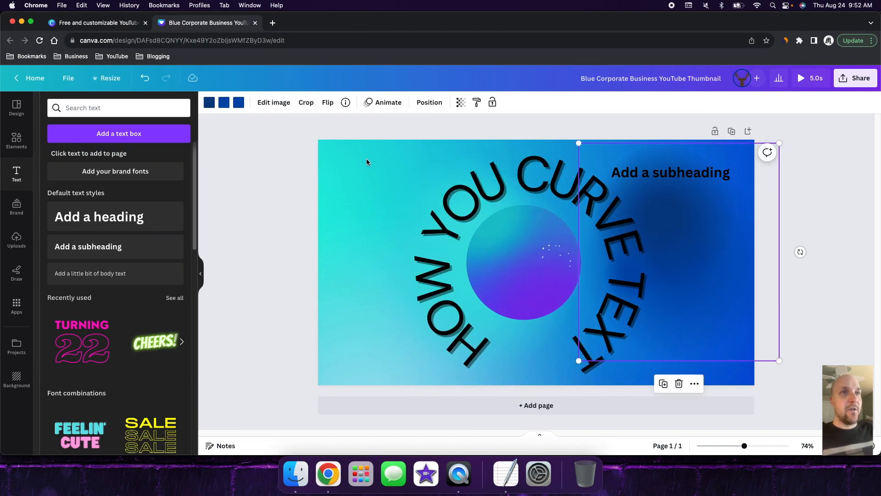